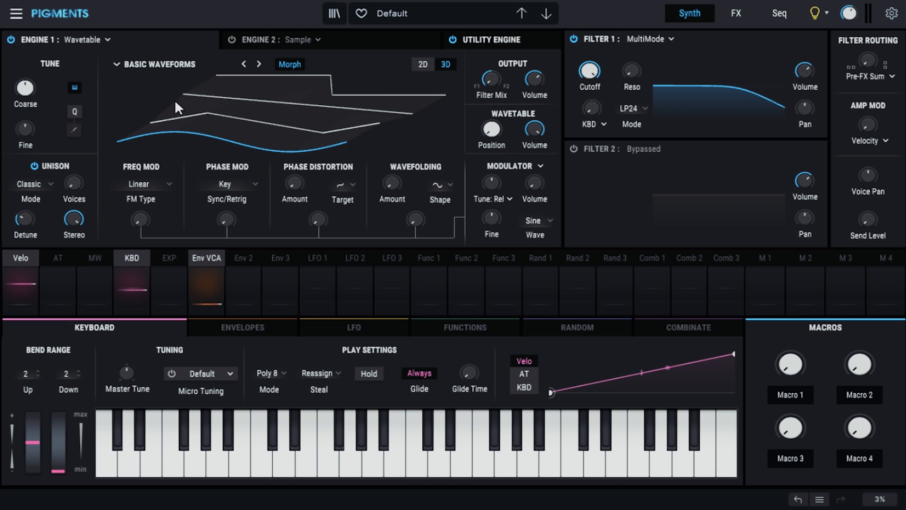
Step: Open the sequencer page and switch the Arpeggiator/Sequencer on
{"action": "left_click", "coordinate": [779, 13]}
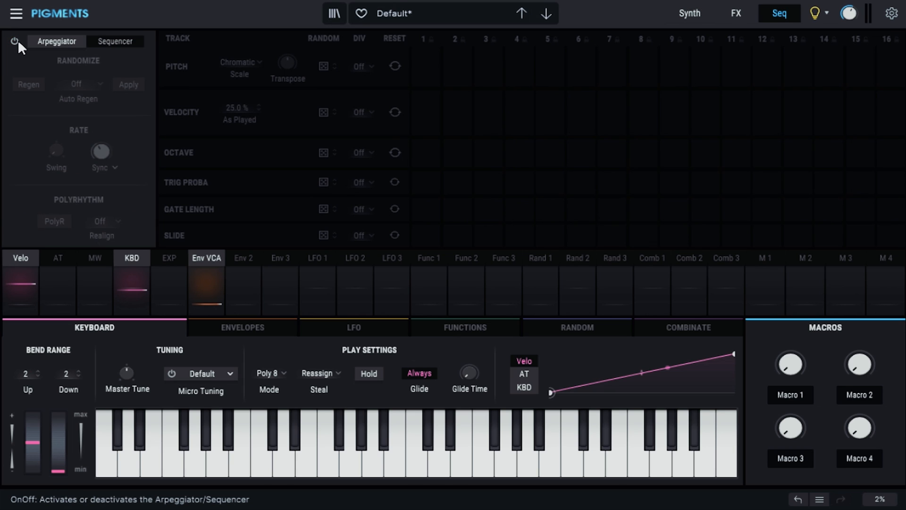
{"action": "left_click", "coordinate": [15, 40]}
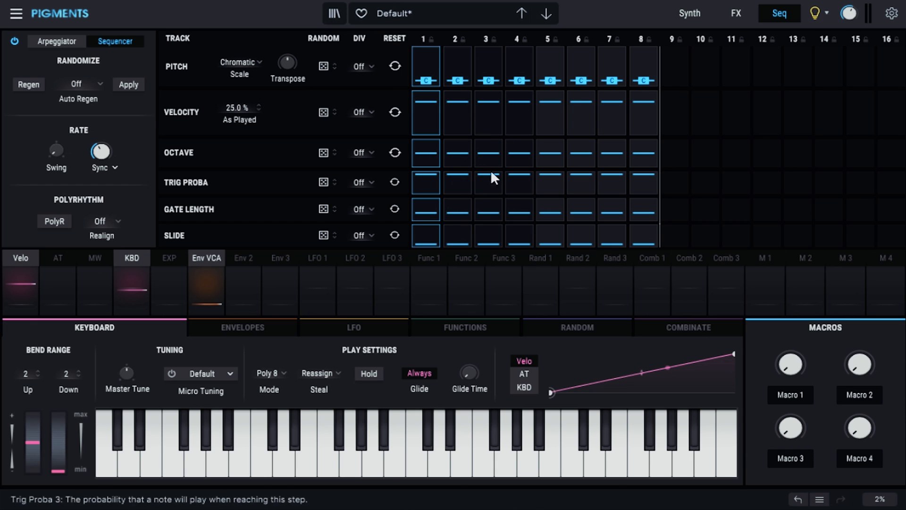
Step: Adjust the sequencer Swing and raise the Gate Length track's random amount
{"action": "mouse_move", "coordinate": [100, 151]}
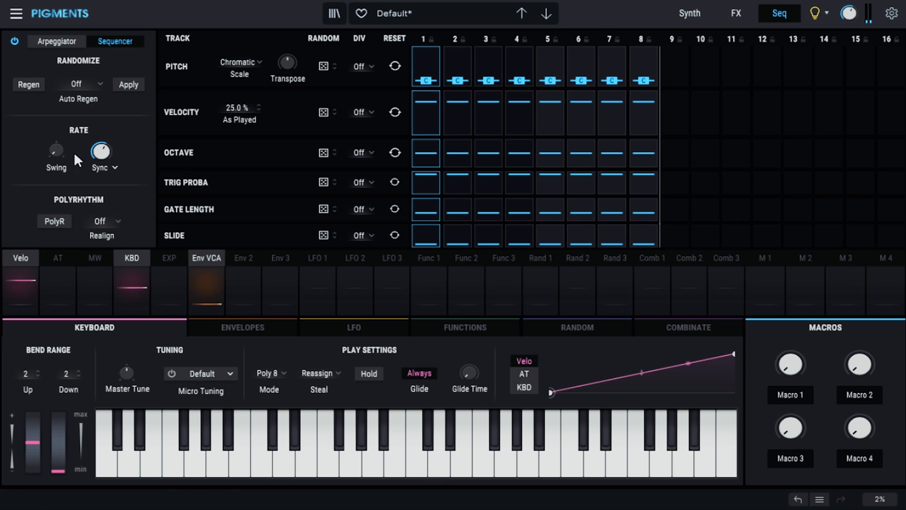
{"action": "mouse_move", "coordinate": [56, 150]}
{"action": "left_click_drag", "start_coordinate": [57, 150], "coordinate": [56, 142]}
{"action": "mouse_move", "coordinate": [322, 234]}
{"action": "left_mouse_down"}
{"action": "mouse_move", "coordinate": [323, 204]}
{"action": "mouse_move", "coordinate": [322, 234]}
{"action": "left_mouse_up"}
{"action": "mouse_move", "coordinate": [325, 206]}
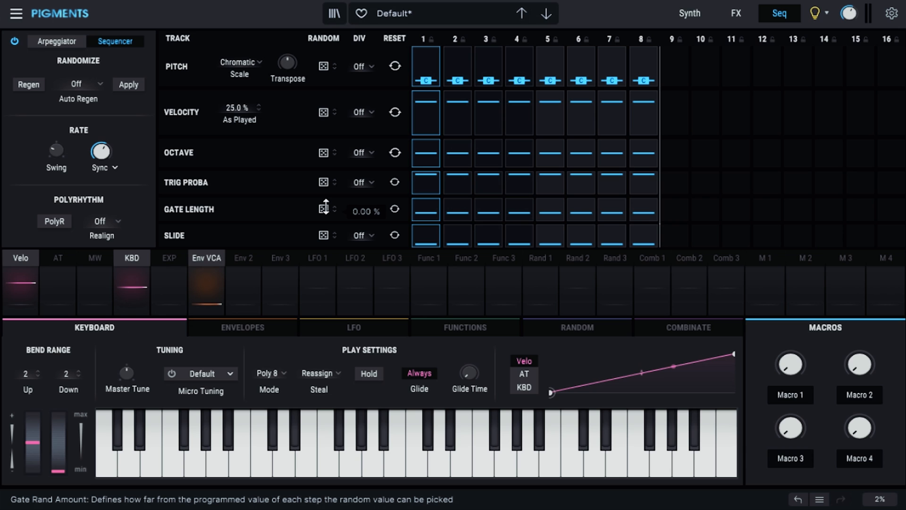
{"action": "left_click_drag", "start_coordinate": [324, 207], "coordinate": [325, 186]}
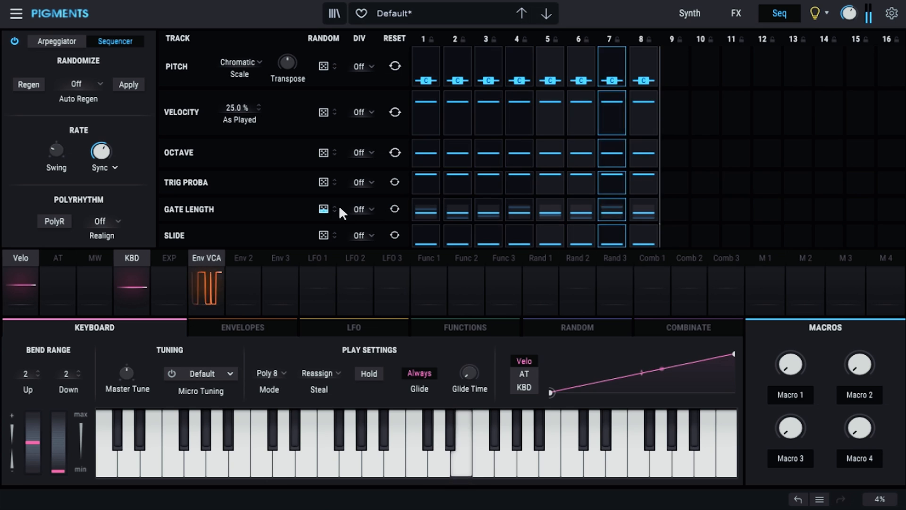
Step: Extend the sequence to 16 steps and readjust the Swing knob
{"action": "left_click_drag", "start_coordinate": [659, 58], "coordinate": [903, 66]}
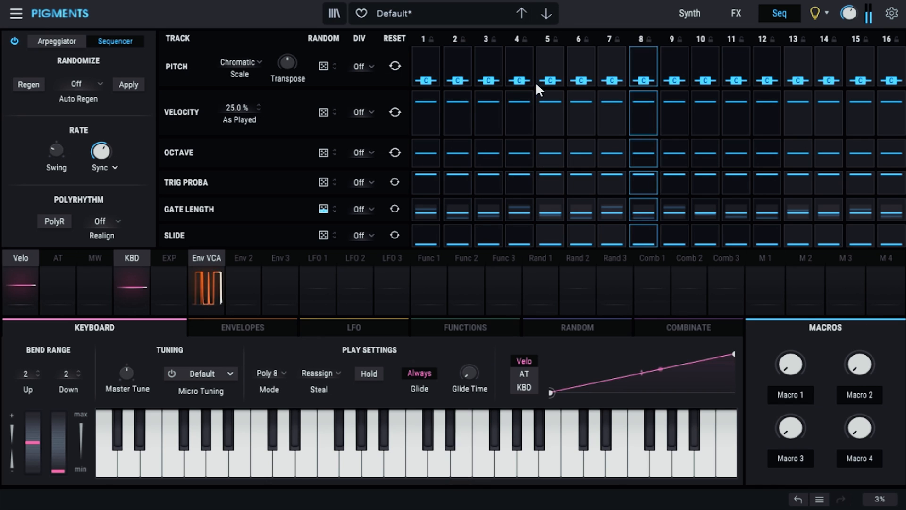
{"action": "mouse_move", "coordinate": [61, 148]}
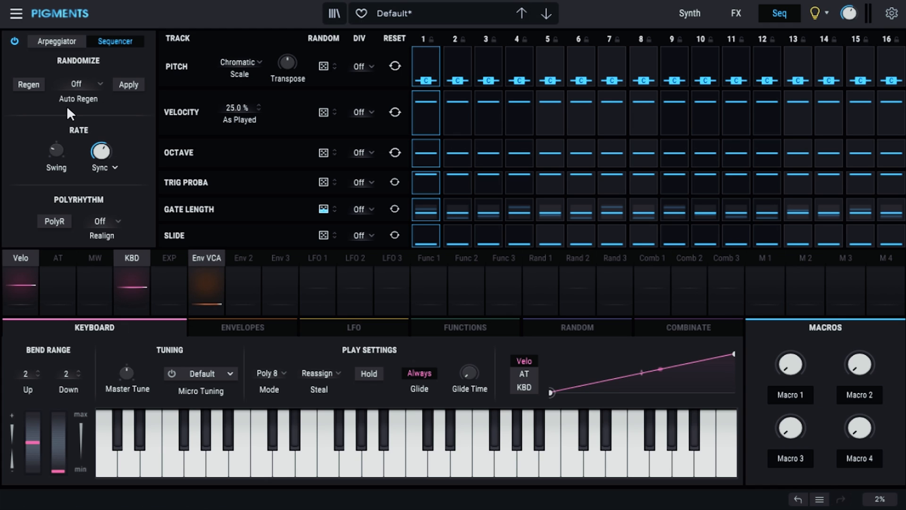
{"action": "mouse_move", "coordinate": [57, 150]}
{"action": "left_mouse_down"}
{"action": "mouse_move", "coordinate": [57, 111]}
{"action": "mouse_move", "coordinate": [57, 165]}
{"action": "mouse_move", "coordinate": [56, 153]}
{"action": "left_mouse_up"}
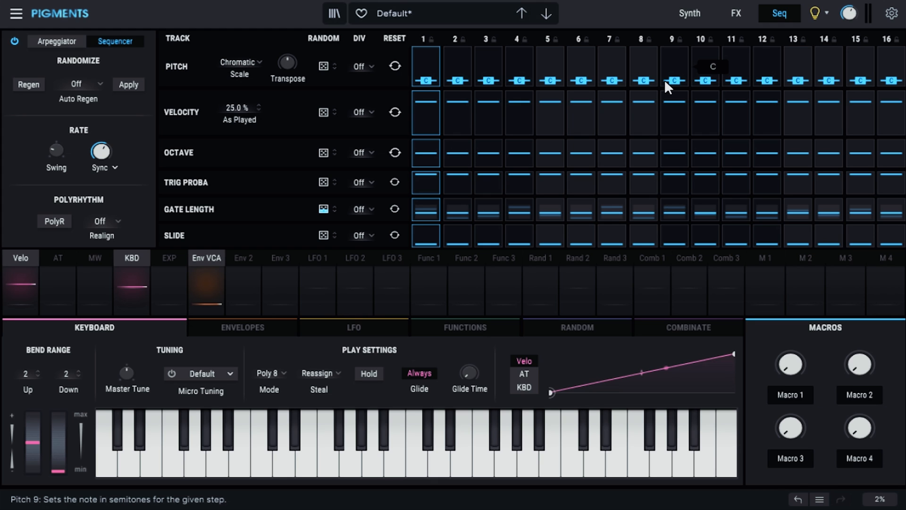
Step: Load the FS - Quantum Fold Wavetables - Spark 01 wavetable from the Sparks folder into Engine 1
{"action": "left_click", "coordinate": [692, 12]}
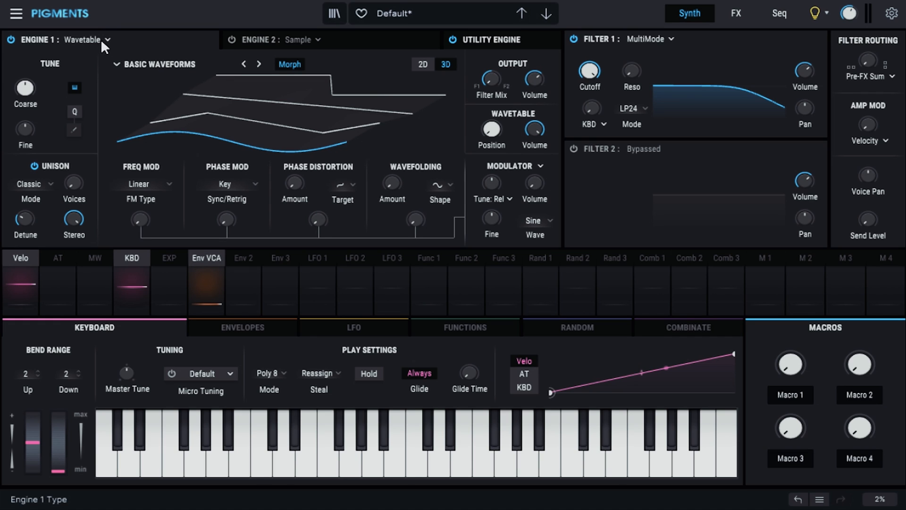
{"action": "left_click", "coordinate": [190, 62]}
{"action": "scroll", "coordinate": [167, 140], "scroll_direction": "down", "scroll_amount": 2}
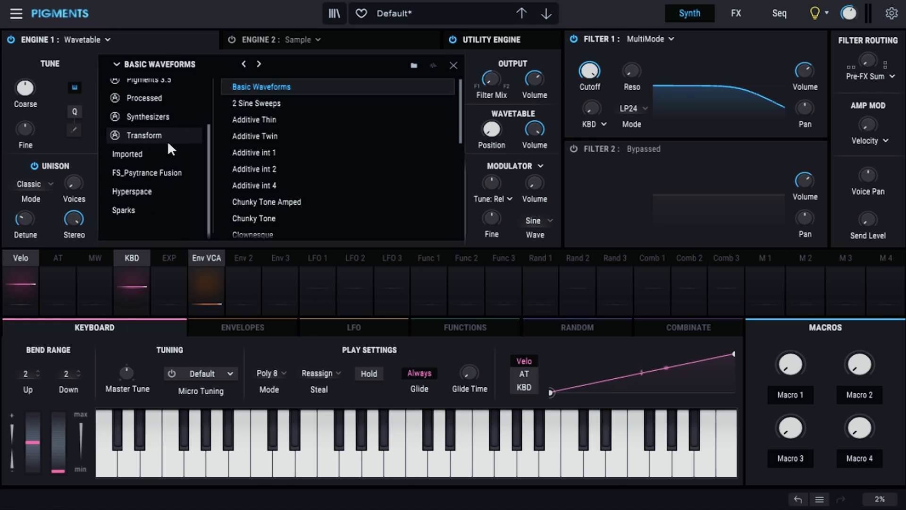
{"action": "left_click", "coordinate": [168, 211]}
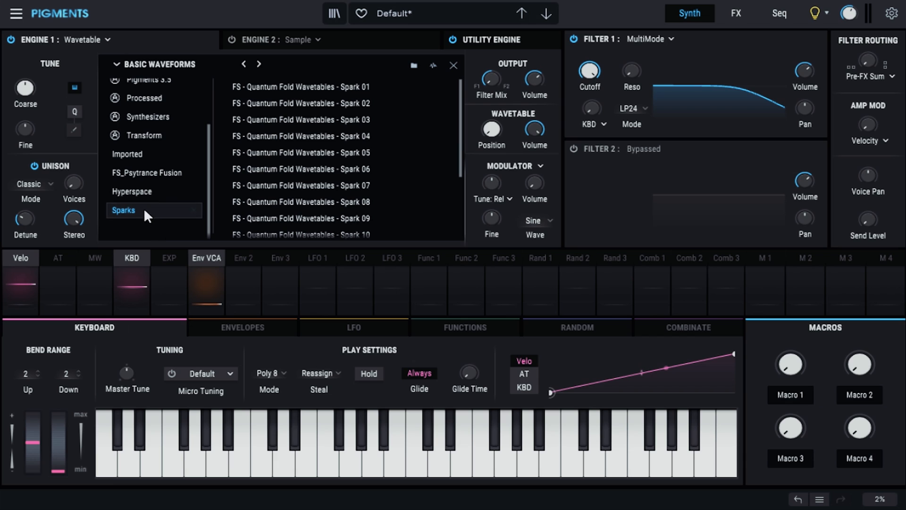
{"action": "left_click", "coordinate": [346, 85]}
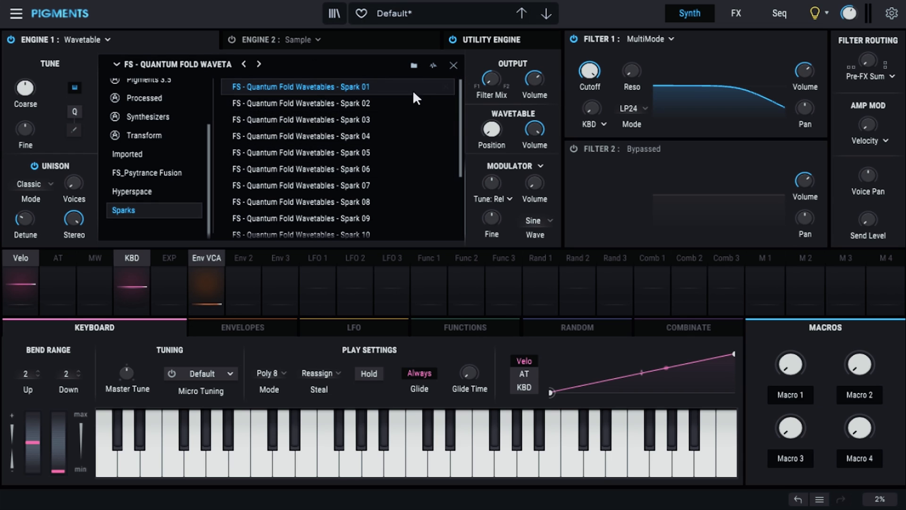
{"action": "left_click", "coordinate": [454, 66]}
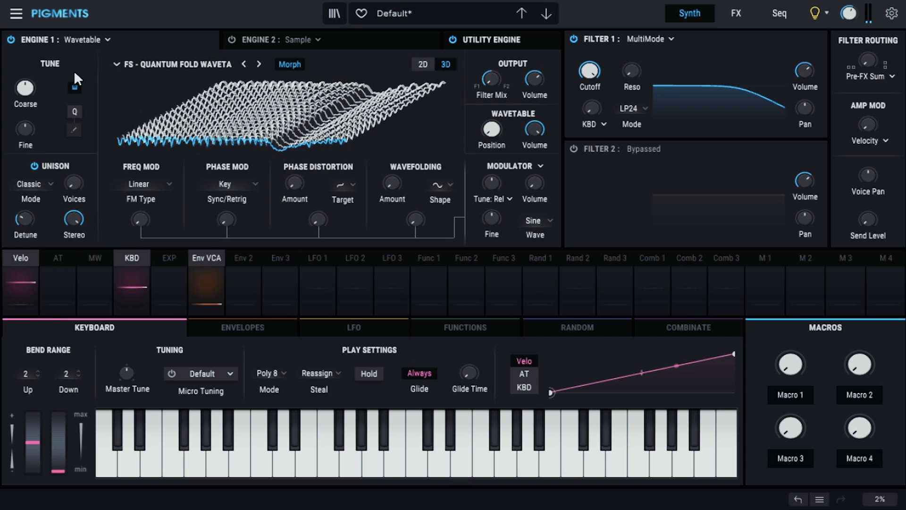
Step: Switch the wavetable display to 2D and lower Engine 1's Coarse tuning
{"action": "left_click", "coordinate": [420, 65]}
{"action": "left_click_drag", "start_coordinate": [28, 108], "coordinate": [28, 142]}
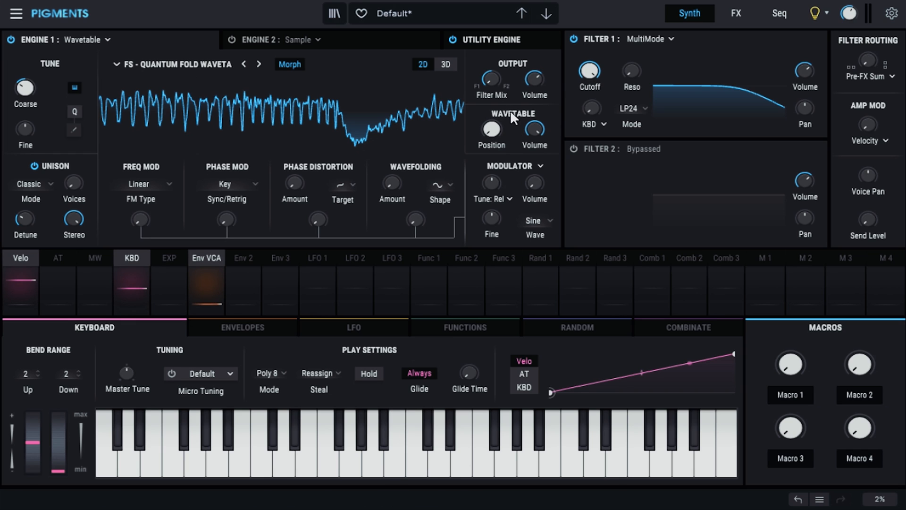
Step: Adjust the Wavetable Position and step forward through the following Spark wavetables
{"action": "mouse_move", "coordinate": [504, 128]}
{"action": "mouse_move", "coordinate": [497, 127]}
{"action": "left_mouse_down"}
{"action": "mouse_move", "coordinate": [497, 32]}
{"action": "mouse_move", "coordinate": [497, 126]}
{"action": "mouse_move", "coordinate": [489, 71]}
{"action": "mouse_move", "coordinate": [480, 127]}
{"action": "mouse_move", "coordinate": [493, 81]}
{"action": "mouse_move", "coordinate": [493, 134]}
{"action": "left_mouse_up"}
{"action": "left_click", "coordinate": [266, 66]}
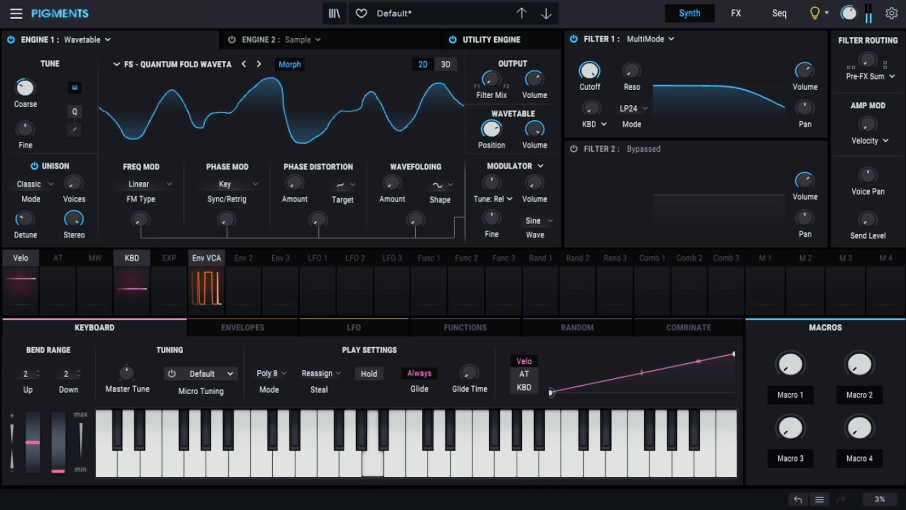
{"action": "left_click", "coordinate": [258, 63]}
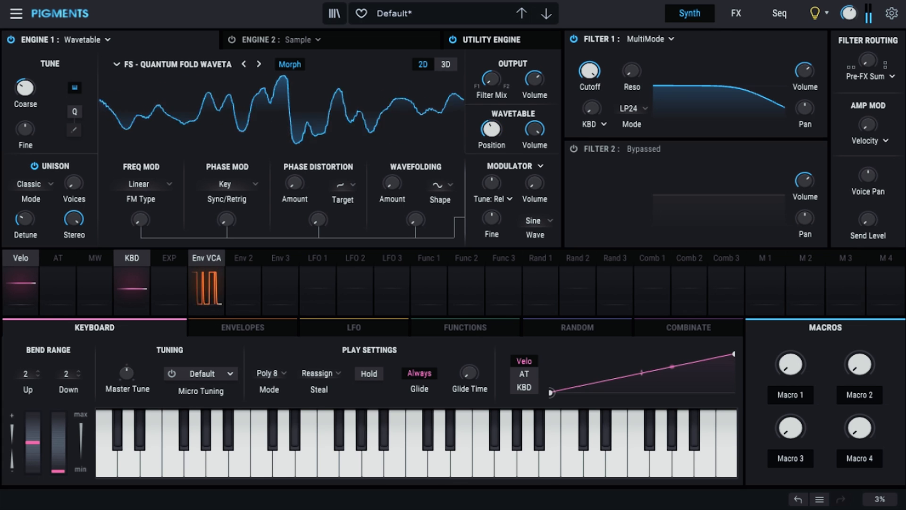
{"action": "left_click", "coordinate": [259, 65]}
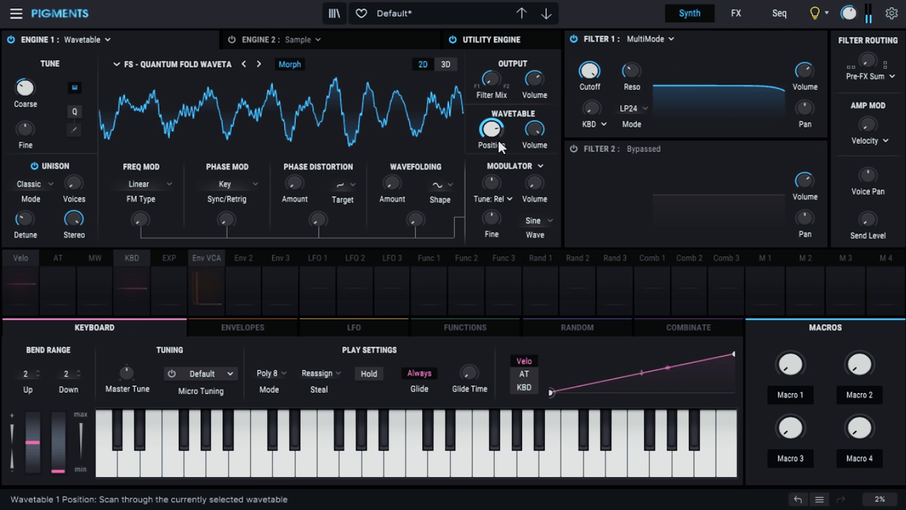
Step: Turn the Wavetable Position down to 0.00 and step to the next wavetable
{"action": "mouse_move", "coordinate": [811, 171]}
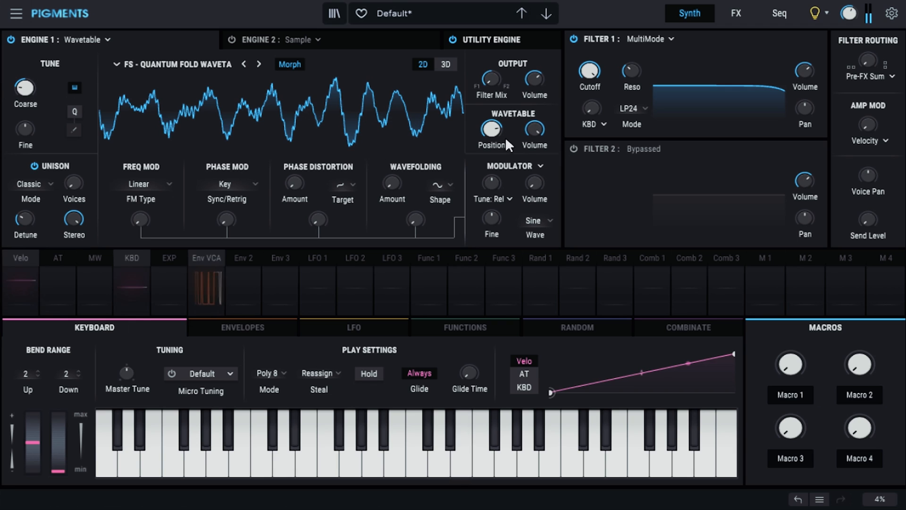
{"action": "left_click_drag", "start_coordinate": [492, 129], "coordinate": [491, 164]}
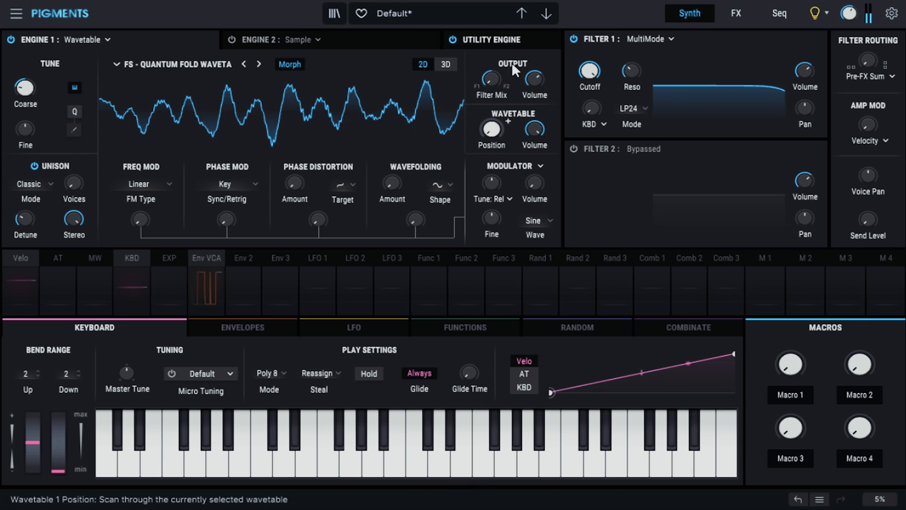
{"action": "mouse_move", "coordinate": [491, 129]}
{"action": "left_mouse_down"}
{"action": "mouse_move", "coordinate": [491, 35]}
{"action": "mouse_move", "coordinate": [491, 129]}
{"action": "left_mouse_up"}
{"action": "left_click", "coordinate": [258, 64]}
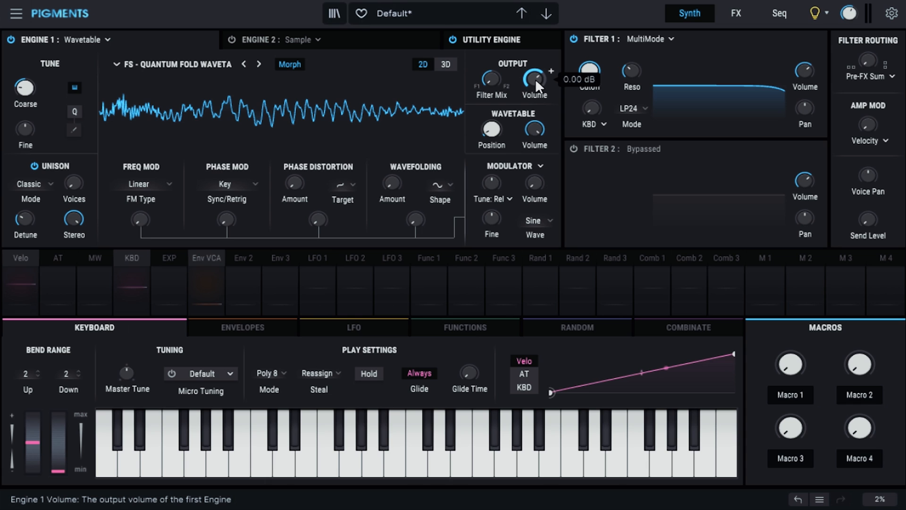
{"action": "mouse_move", "coordinate": [491, 131]}
{"action": "left_mouse_down"}
{"action": "mouse_move", "coordinate": [492, 37]}
{"action": "mouse_move", "coordinate": [492, 132]}
{"action": "left_mouse_up"}
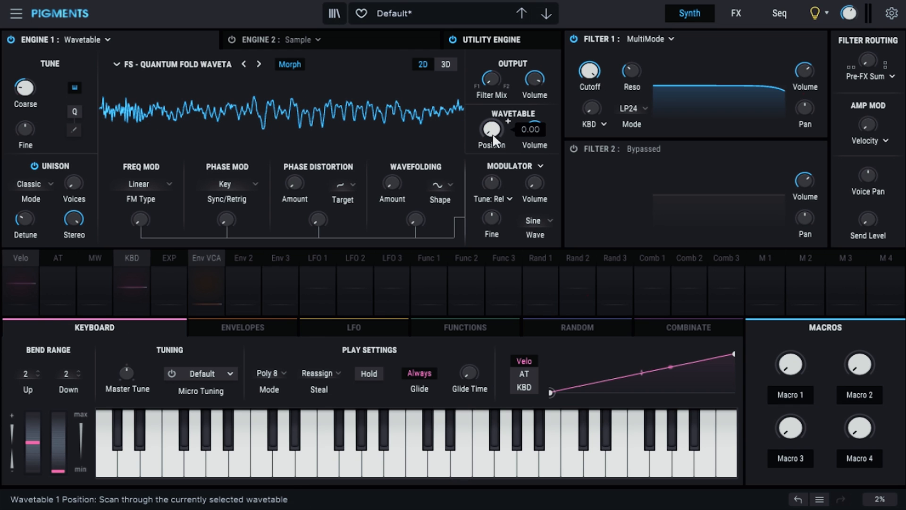
{"action": "mouse_move", "coordinate": [493, 135]}
{"action": "left_mouse_down"}
{"action": "mouse_move", "coordinate": [492, 10]}
{"action": "mouse_move", "coordinate": [493, 137]}
{"action": "left_mouse_up"}
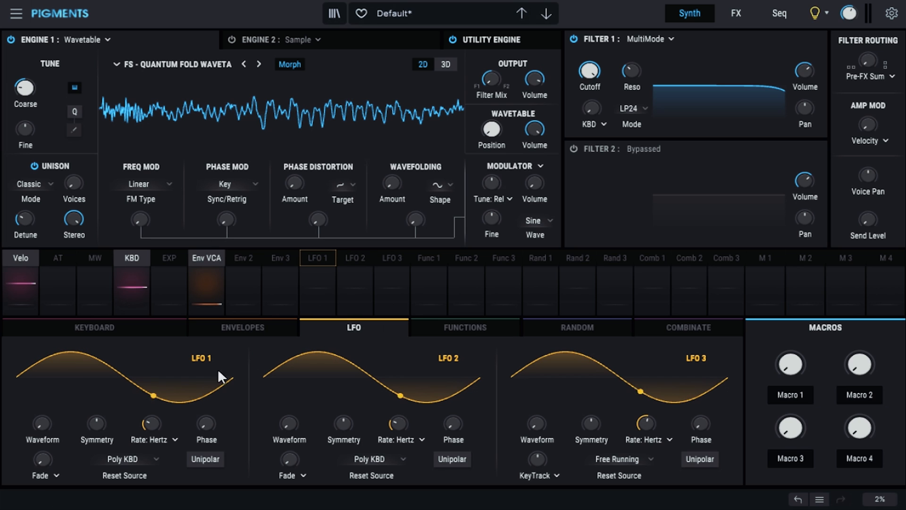
Step: Set LFO 1's waveform to square and its rate type to Sync
{"action": "mouse_move", "coordinate": [56, 420]}
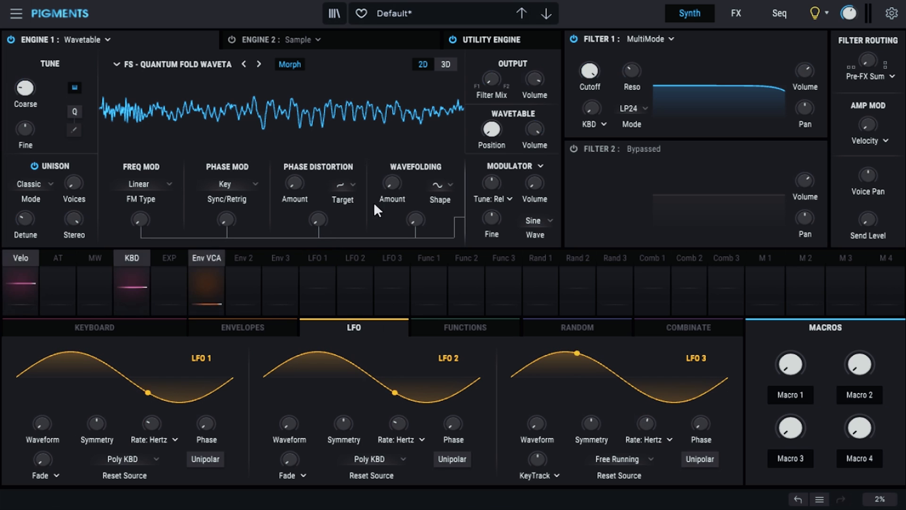
{"action": "mouse_move", "coordinate": [495, 185]}
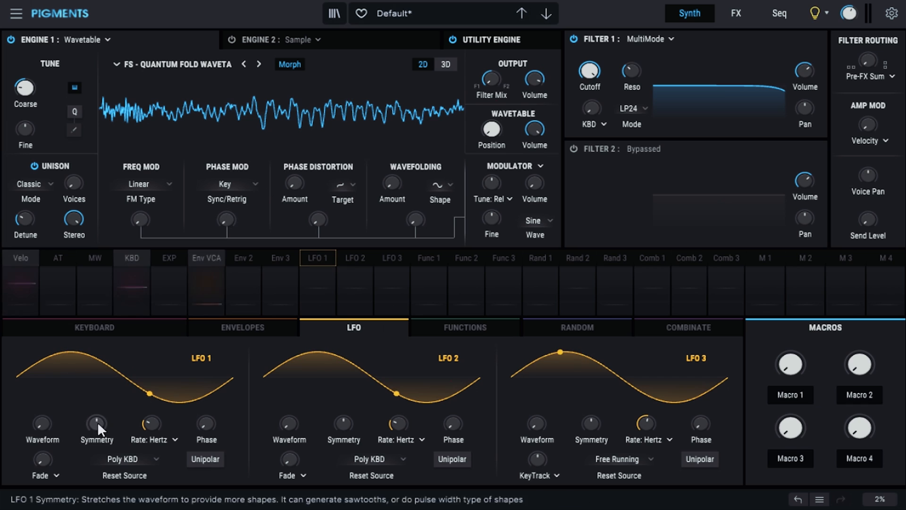
{"action": "left_click_drag", "start_coordinate": [41, 422], "coordinate": [41, 394]}
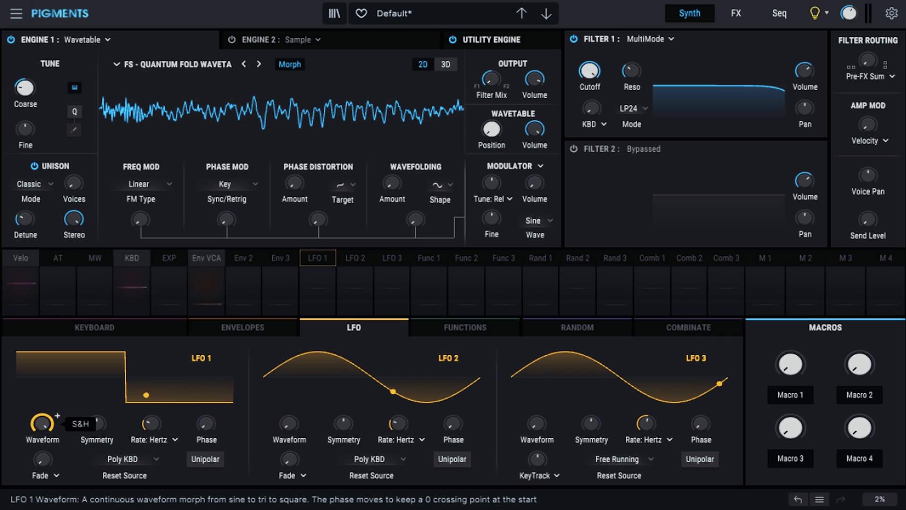
{"action": "left_click", "coordinate": [168, 439]}
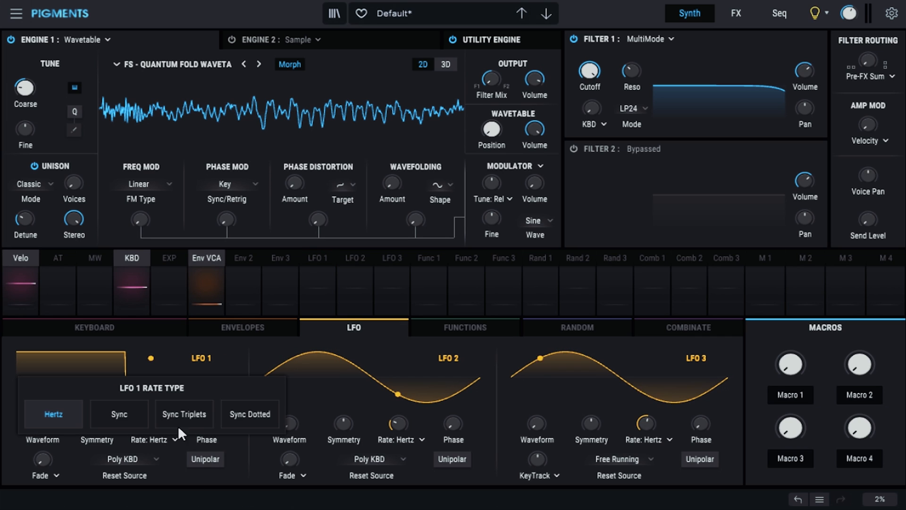
{"action": "left_click", "coordinate": [120, 414]}
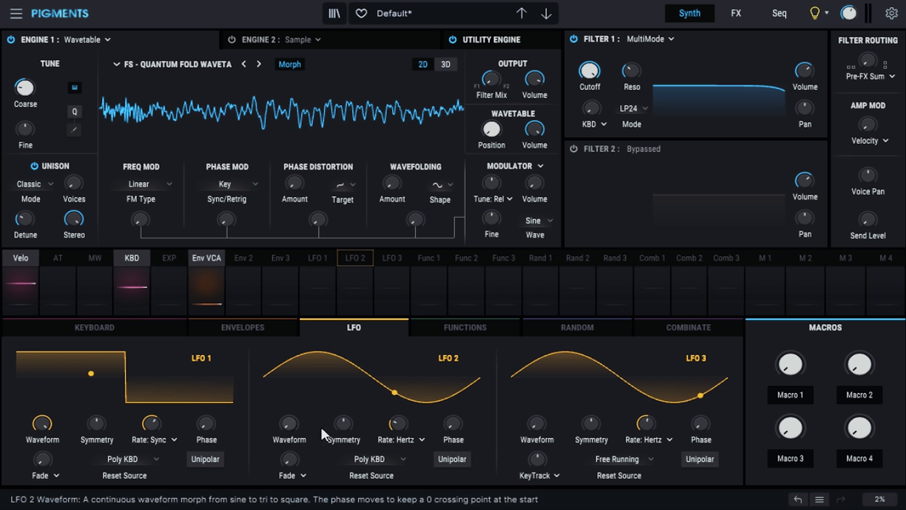
Step: Switch LFO 1 to unipolar
{"action": "left_click", "coordinate": [317, 257]}
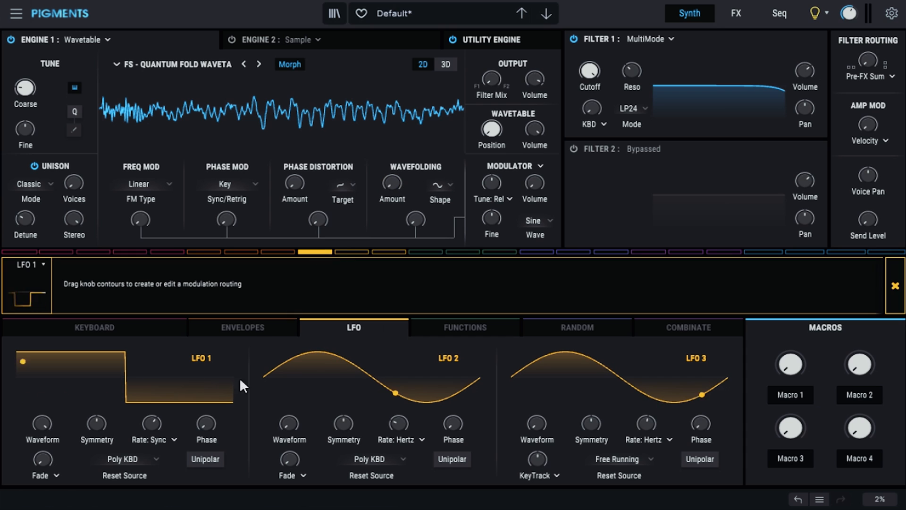
{"action": "left_click", "coordinate": [205, 459]}
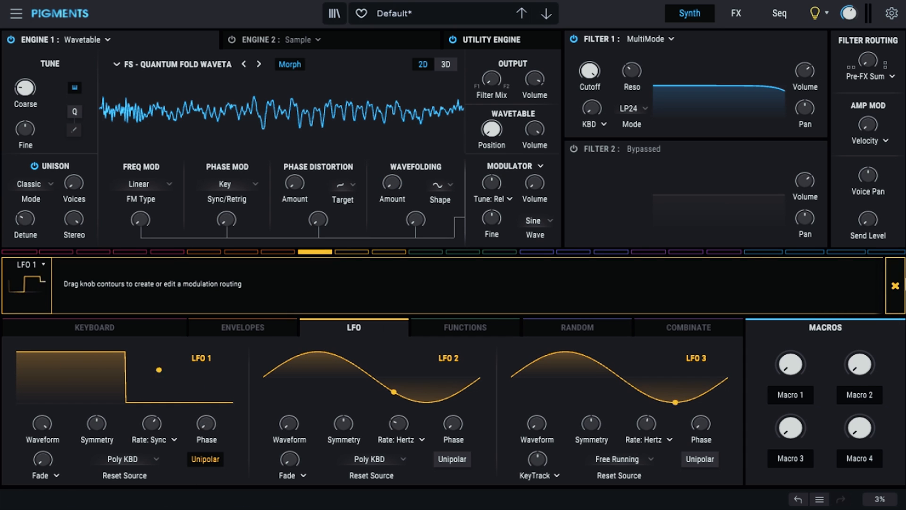
{"action": "left_click", "coordinate": [895, 285]}
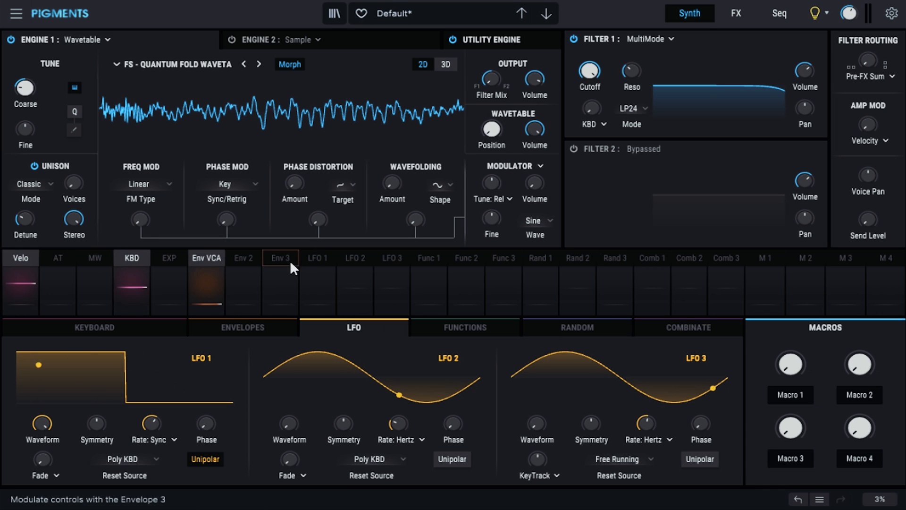
Step: Route LFO 1 to Engine 1's Wavetable Position with a modulation amount of 1.00
{"action": "left_click", "coordinate": [317, 258]}
{"action": "left_click_drag", "start_coordinate": [490, 121], "coordinate": [490, 117]}
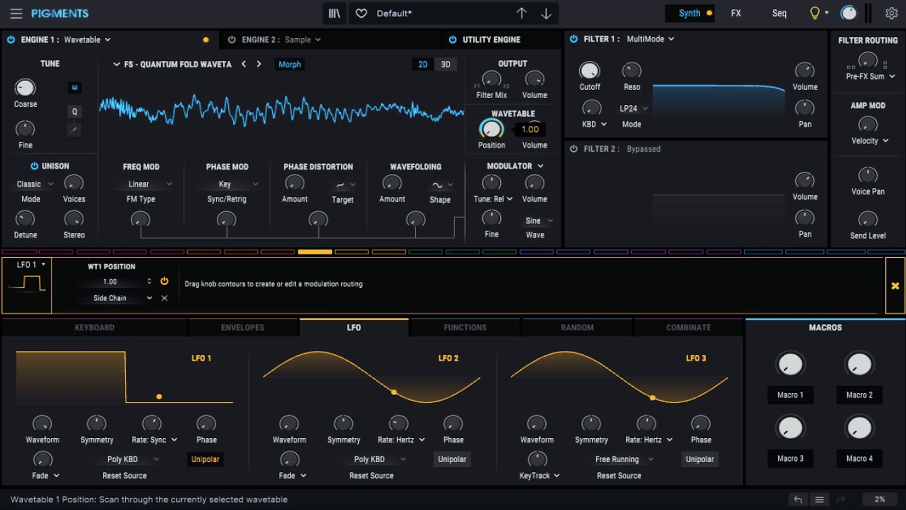
{"action": "left_click", "coordinate": [895, 290]}
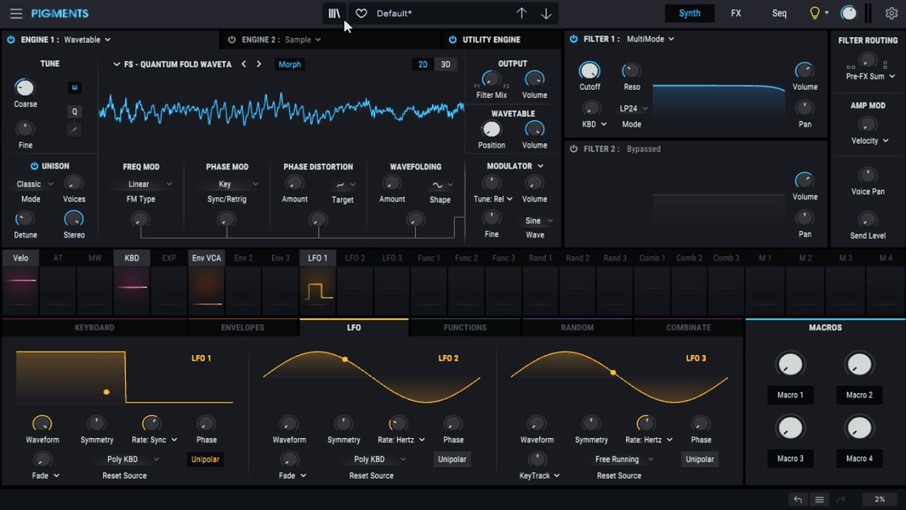
Step: Reopen the wavetable browser and select FS - Quantum Fold Wavetables - Spark 01 again
{"action": "left_click", "coordinate": [216, 63]}
{"action": "scroll", "coordinate": [378, 179], "scroll_direction": "down", "scroll_amount": 2}
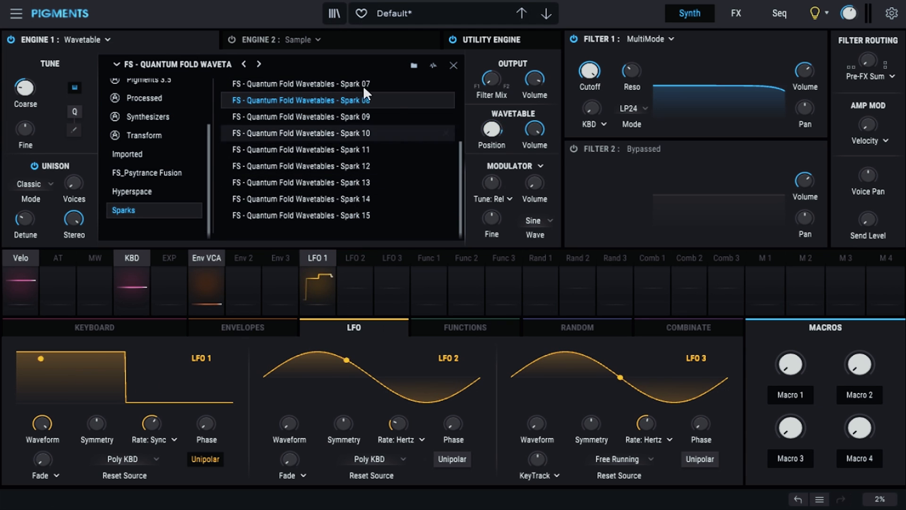
{"action": "scroll", "coordinate": [351, 147], "scroll_direction": "up", "scroll_amount": 2}
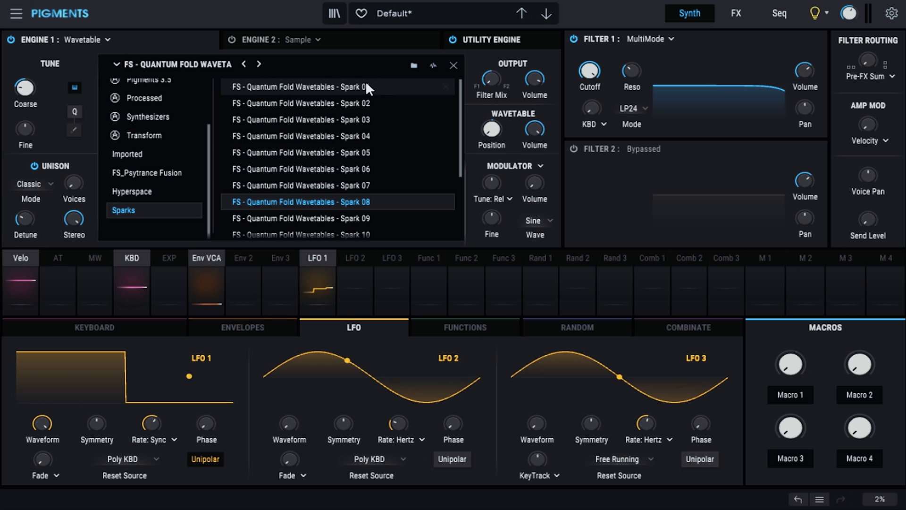
{"action": "left_click", "coordinate": [453, 65]}
{"action": "left_click", "coordinate": [276, 82]}
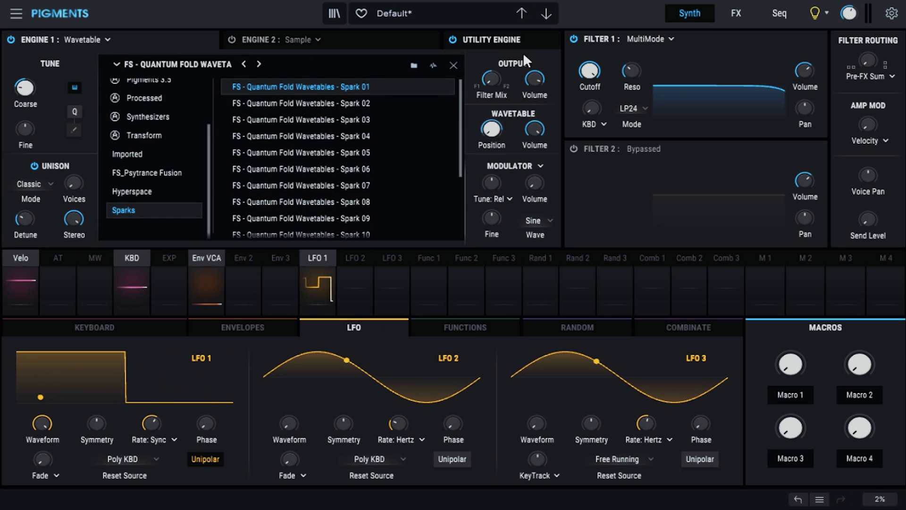
Step: Close the wavetable browser and step to the next Quantum Fold wavetable
{"action": "left_click", "coordinate": [453, 65]}
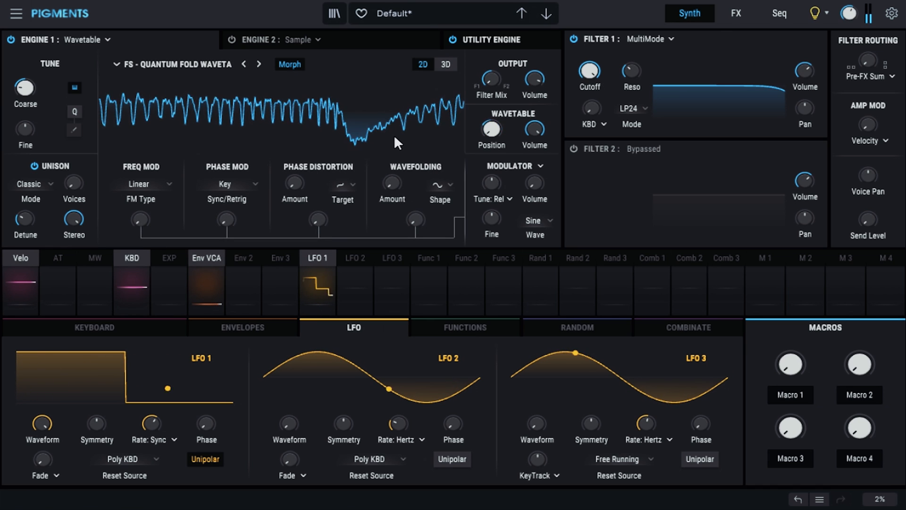
{"action": "left_click", "coordinate": [259, 62]}
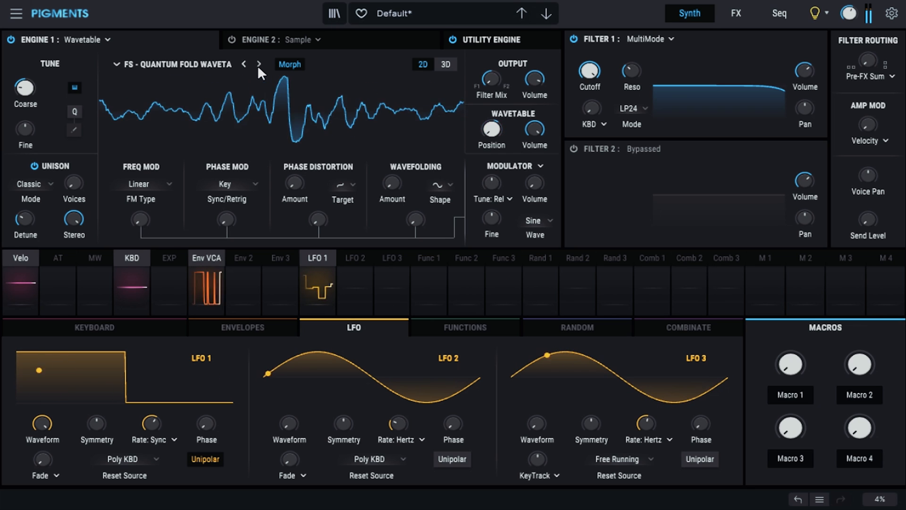
{"action": "mouse_move", "coordinate": [152, 415]}
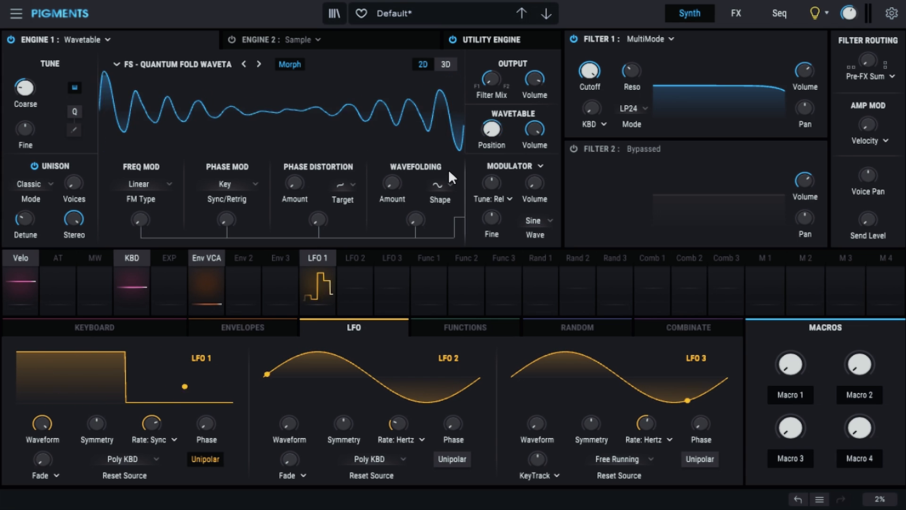
Step: Set the delay effect's Dry/Wet to 42% and enable Ping Pong
{"action": "left_click", "coordinate": [748, 13]}
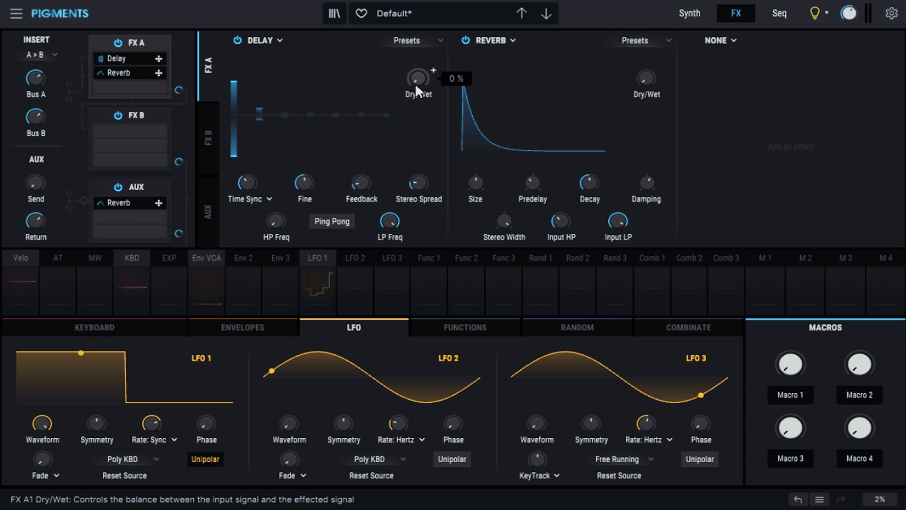
{"action": "left_click_drag", "start_coordinate": [414, 83], "coordinate": [415, 61]}
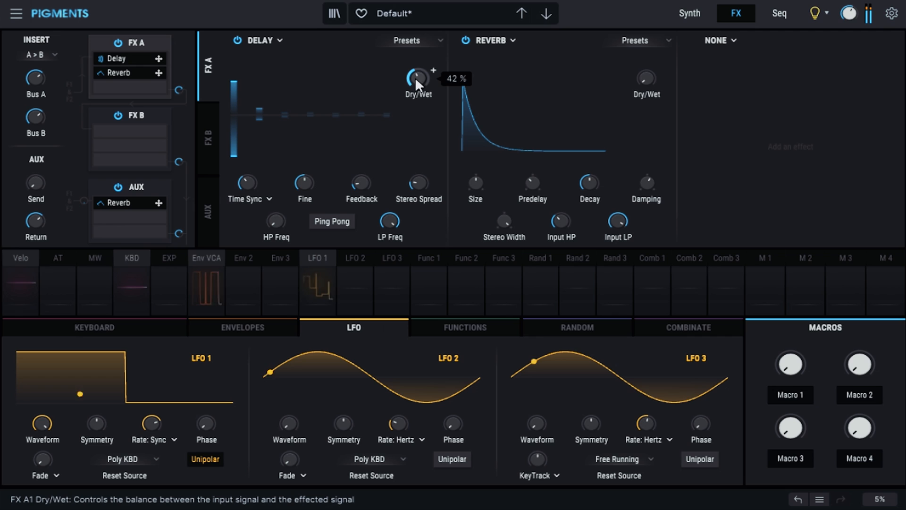
{"action": "left_click", "coordinate": [334, 221]}
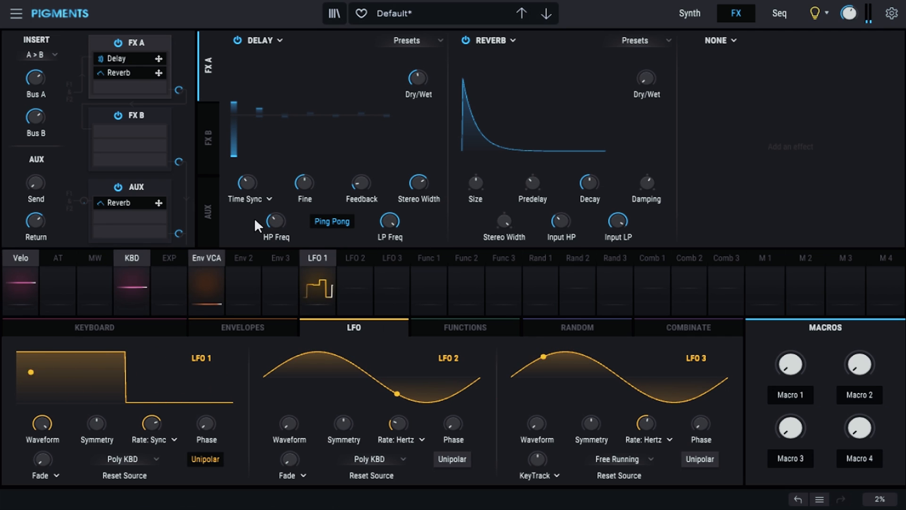
{"action": "mouse_move", "coordinate": [390, 218]}
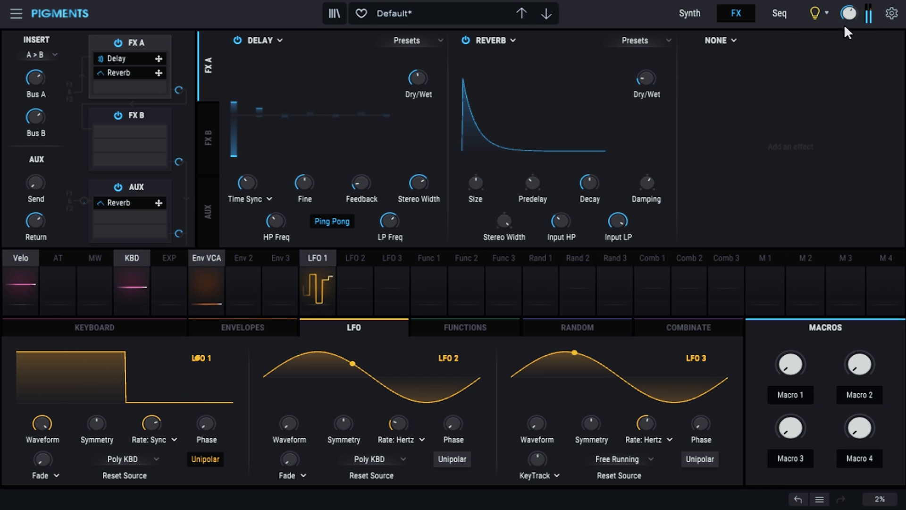
Step: Add a Multiband effect in the third FX A insert slot
{"action": "left_click", "coordinate": [732, 50]}
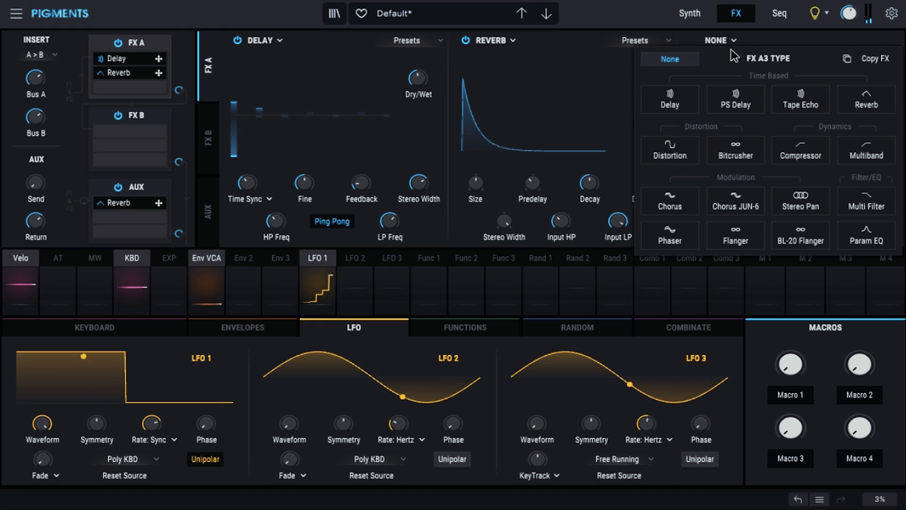
{"action": "left_click", "coordinate": [853, 154]}
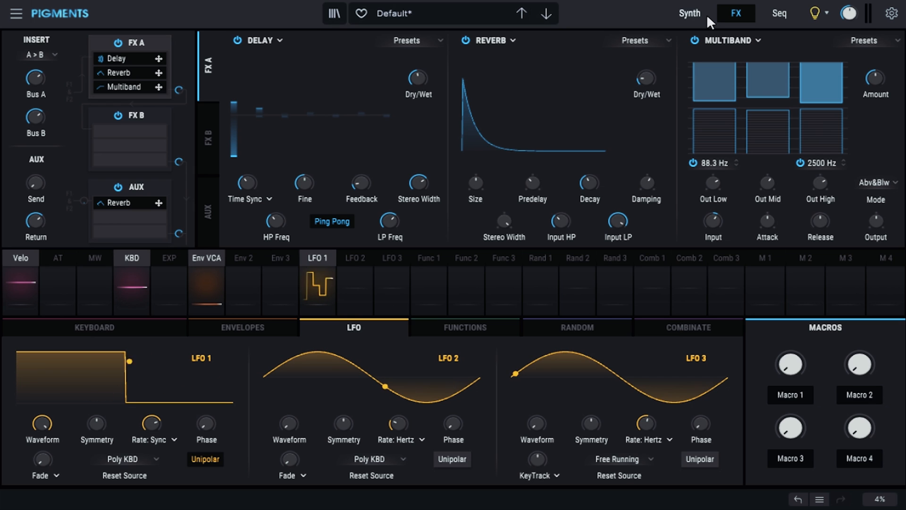
Step: Adjust the sequencer's gate length randomization amount
{"action": "left_click", "coordinate": [782, 12]}
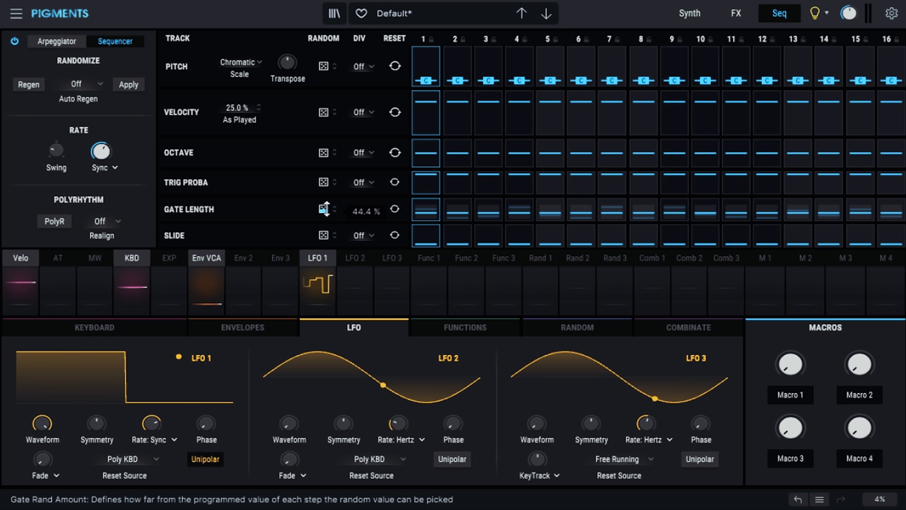
{"action": "left_click_drag", "start_coordinate": [324, 210], "coordinate": [324, 241]}
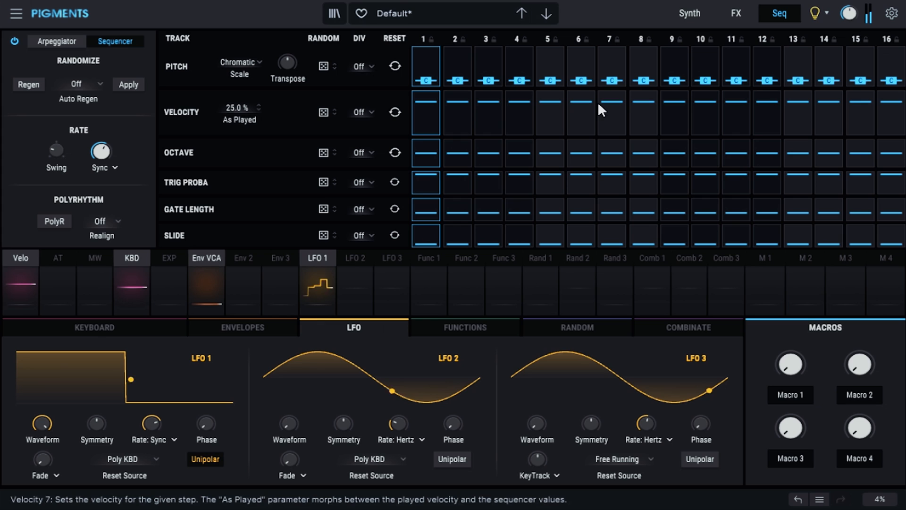
{"action": "mouse_move", "coordinate": [609, 107]}
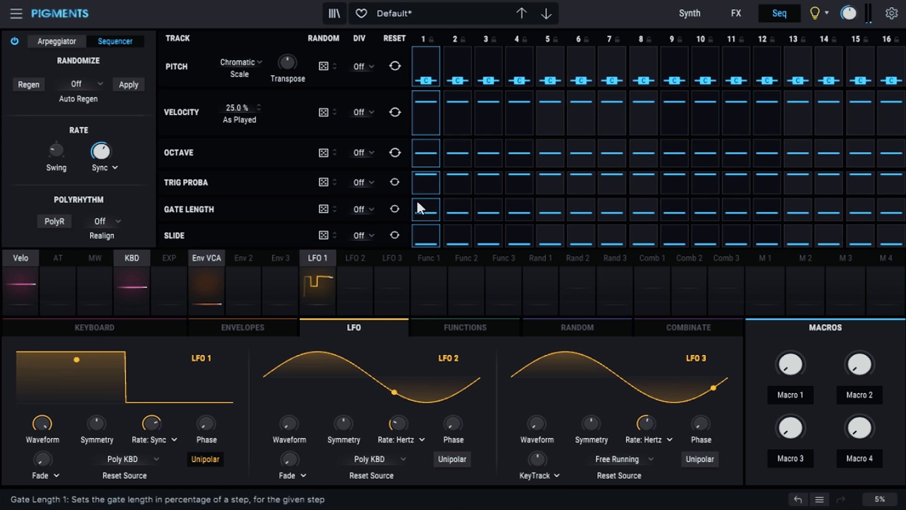
{"action": "left_click_drag", "start_coordinate": [324, 211], "coordinate": [324, 195]}
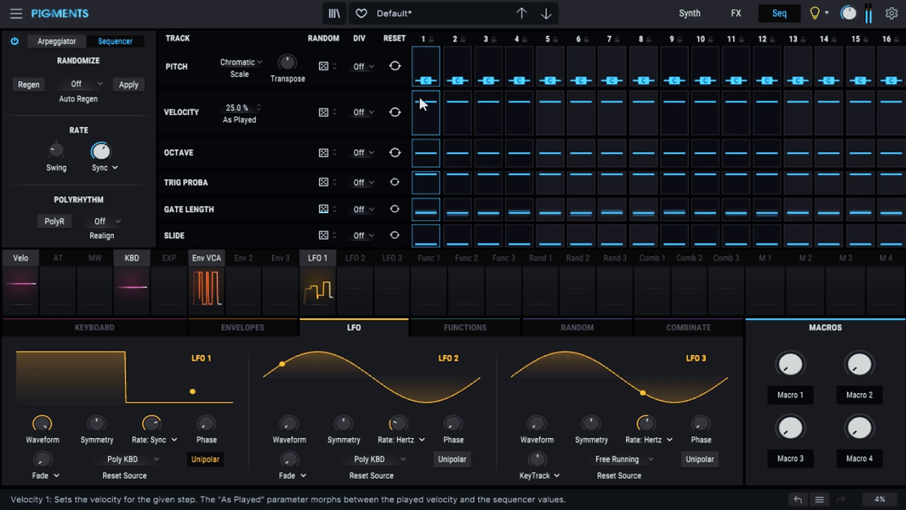
Step: Raise the sequencer's sync rate and return to the synth page
{"action": "mouse_move", "coordinate": [735, 130]}
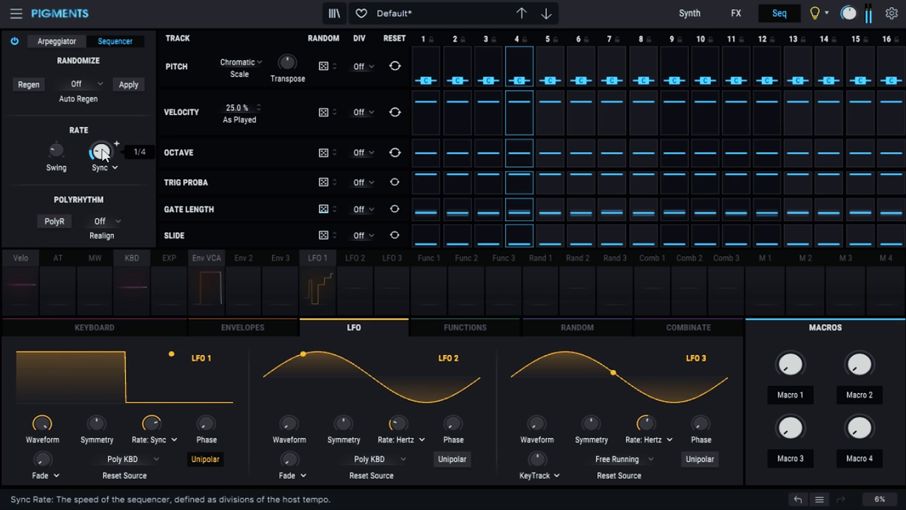
{"action": "left_click_drag", "start_coordinate": [107, 154], "coordinate": [106, 146]}
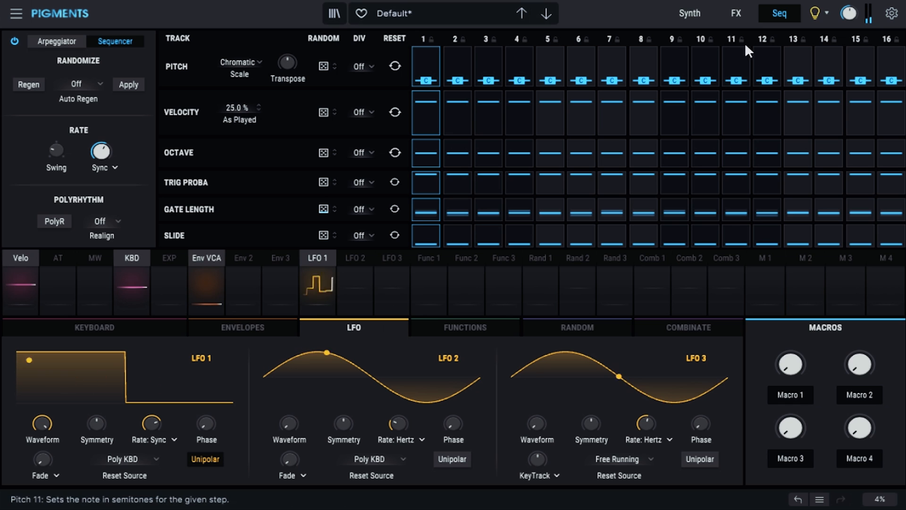
{"action": "left_click", "coordinate": [689, 14]}
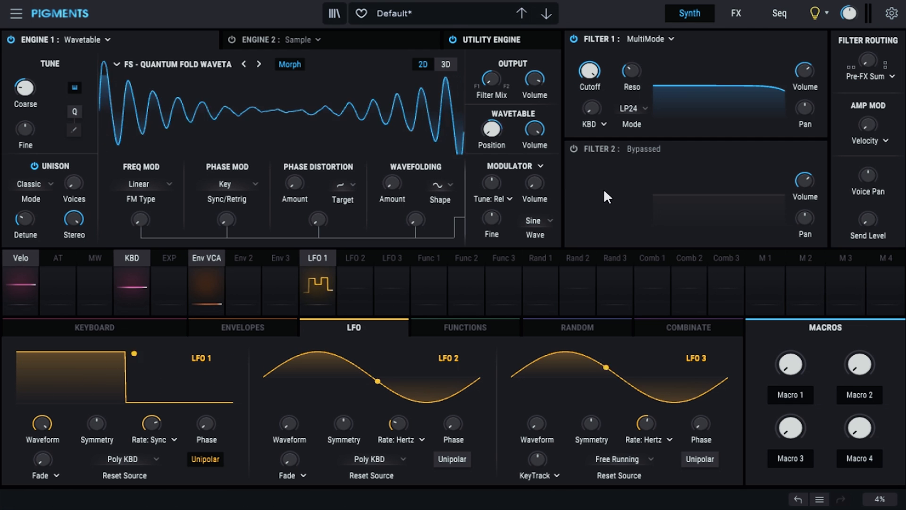